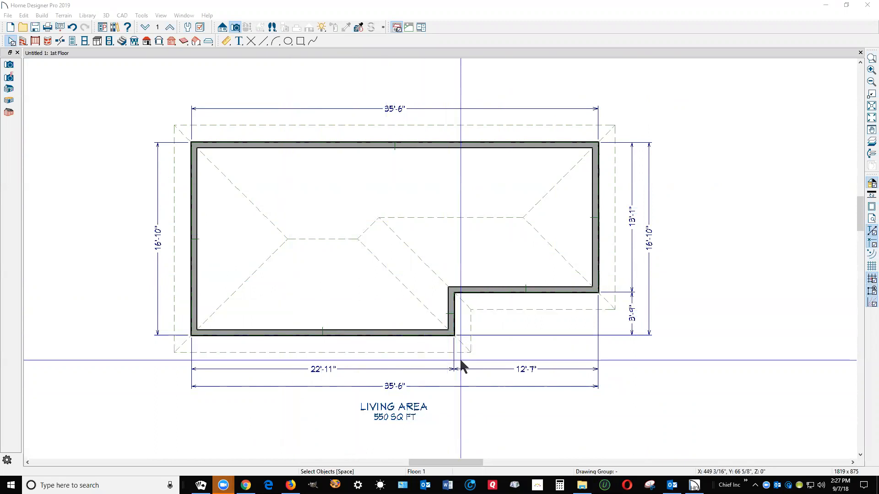
Draw straight railings along the front and side of the notched corner to enclose a rectangular porch.
{"action": "left_click", "coordinate": [36, 40]}
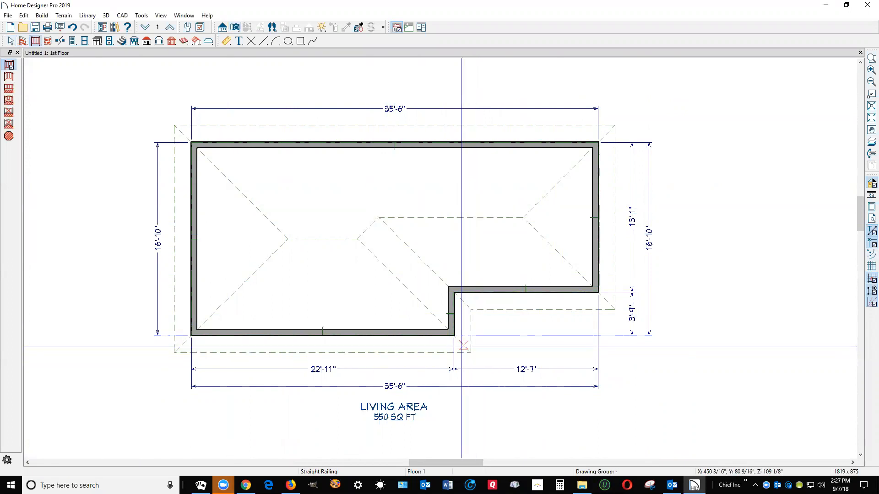
{"action": "left_click_drag", "start_coordinate": [452, 335], "coordinate": [595, 292]}
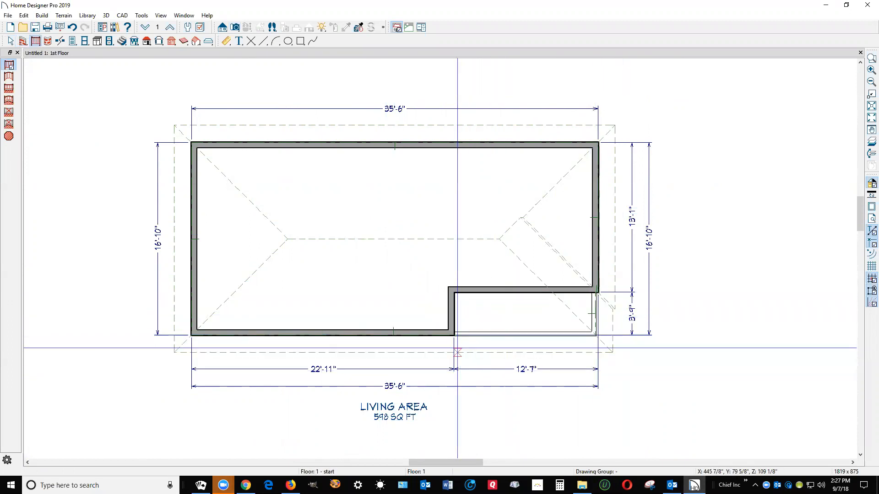
{"action": "key", "text": "space"}
{"action": "scroll", "coordinate": [568, 293], "scroll_direction": "up", "scroll_amount": 5}
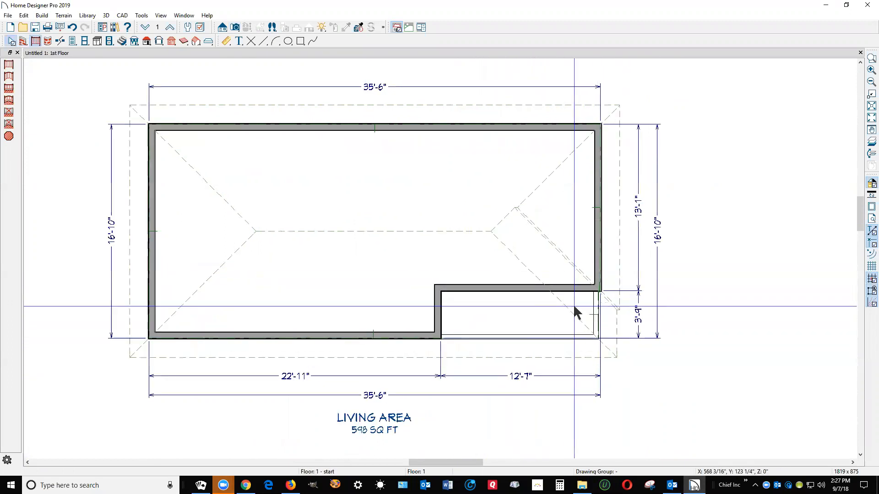
{"action": "scroll", "coordinate": [562, 245], "scroll_direction": "down", "scroll_amount": 6}
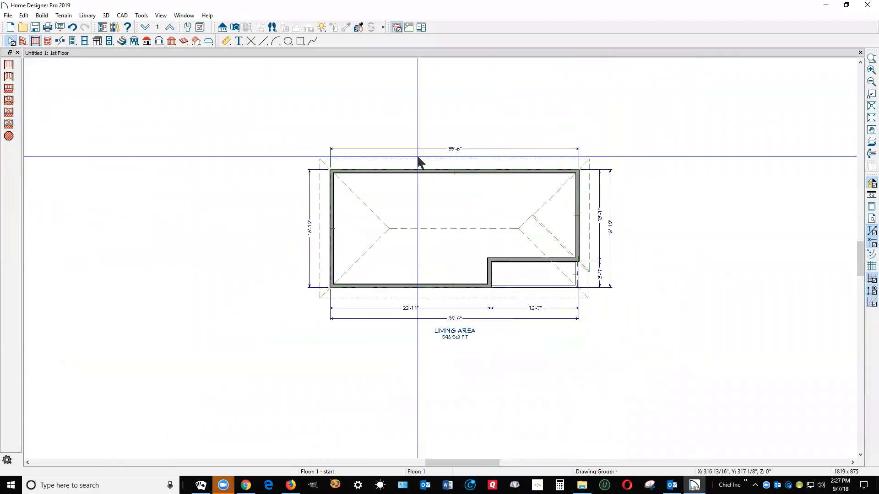
Create a Perspective Full Overview of the house and inspect the roof above the porch.
{"action": "left_click", "coordinate": [237, 26]}
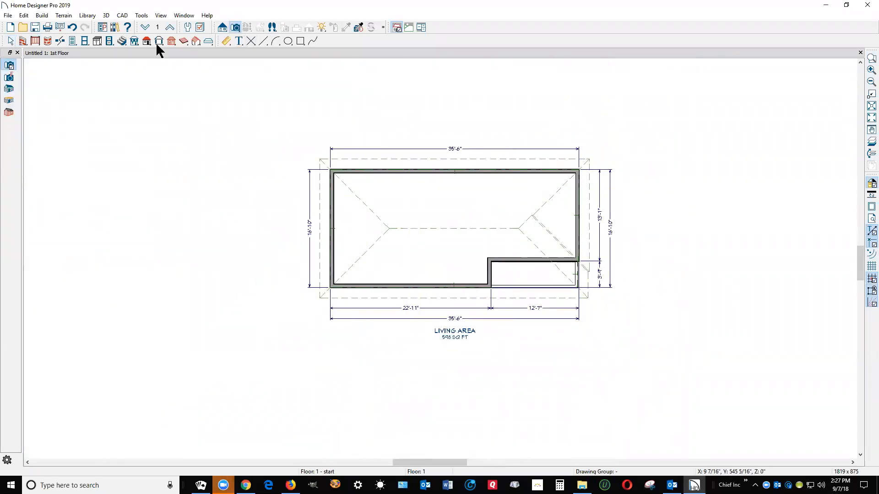
{"action": "left_click", "coordinate": [6, 90]}
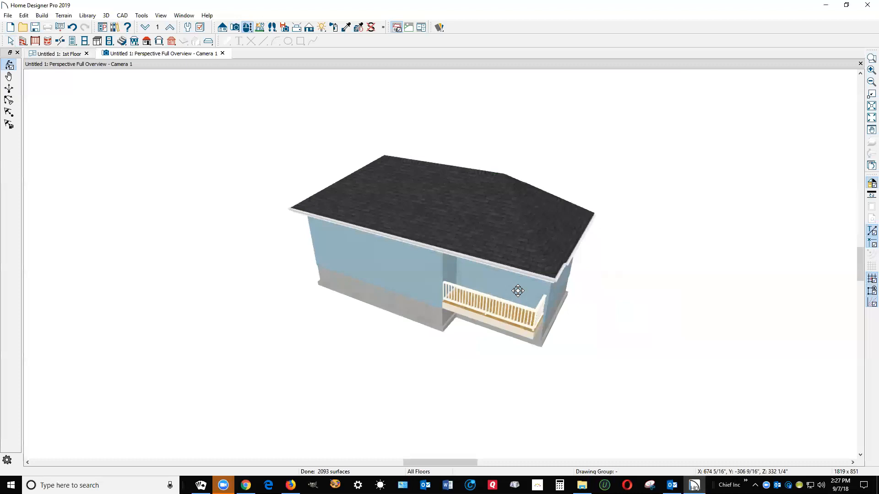
{"action": "scroll", "coordinate": [549, 248], "scroll_direction": "up", "scroll_amount": 5}
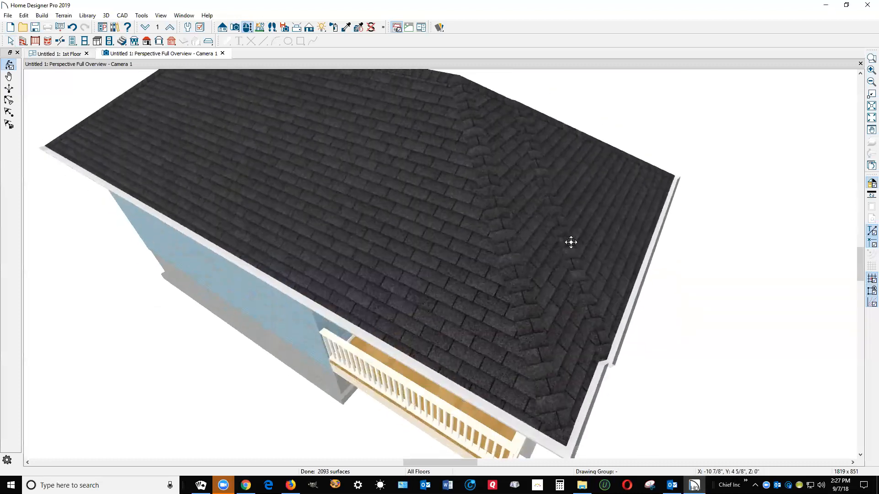
{"action": "scroll", "coordinate": [556, 268], "scroll_direction": "down", "scroll_amount": 2}
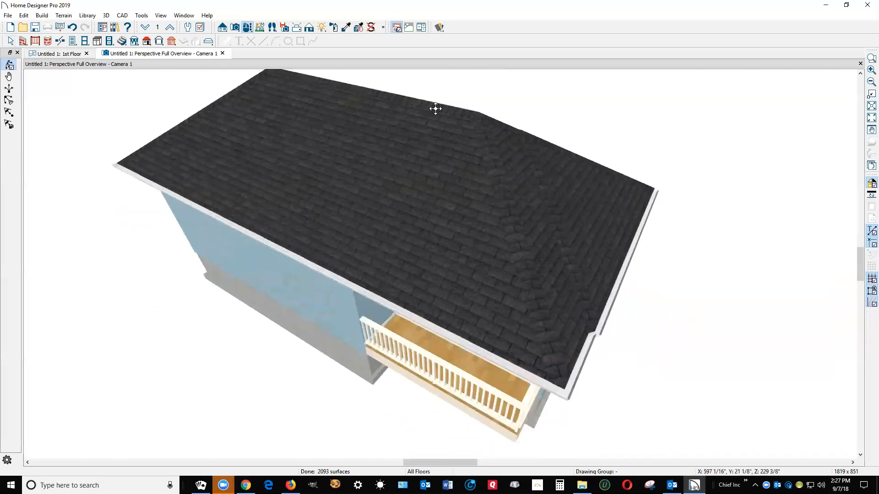
Switch the 3D overview to Vector View rendering with colour turned off.
{"action": "left_click", "coordinate": [309, 28]}
{"action": "left_click", "coordinate": [9, 77]}
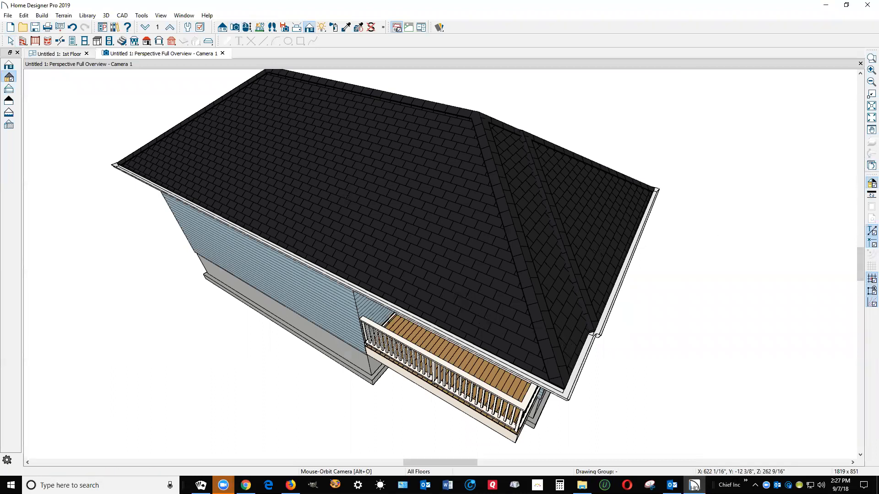
{"action": "left_click", "coordinate": [871, 183]}
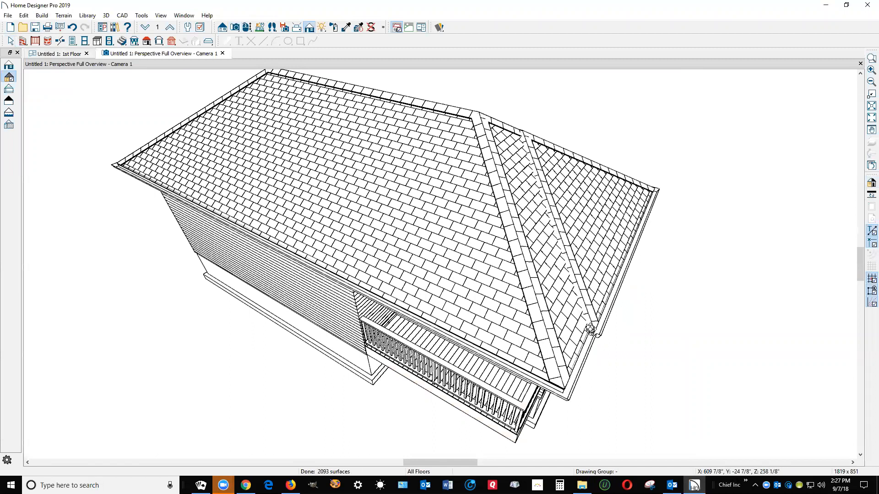
In the floor plan, align the porch's side railing with the adjoining exterior wall and nudge it slightly outward.
{"action": "key", "text": "shift+j"}
{"action": "scroll", "coordinate": [561, 279], "scroll_direction": "up", "scroll_amount": 5}
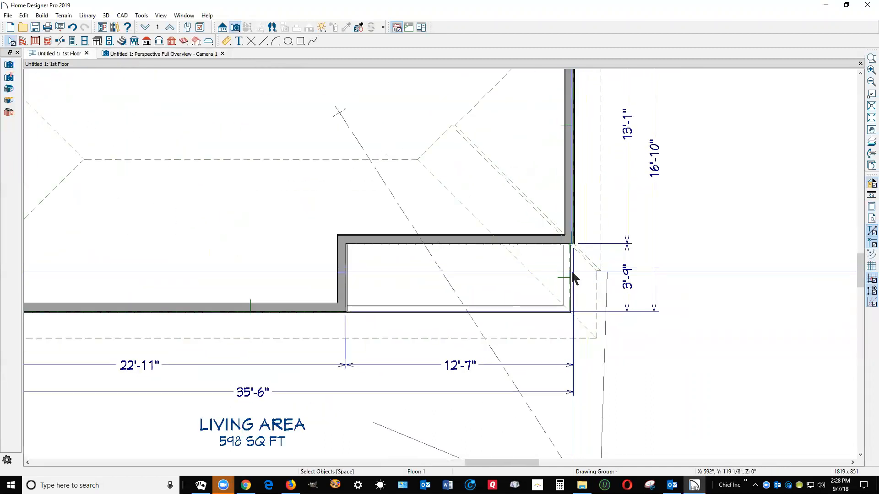
{"action": "key", "text": "space"}
{"action": "left_click", "coordinate": [568, 277]}
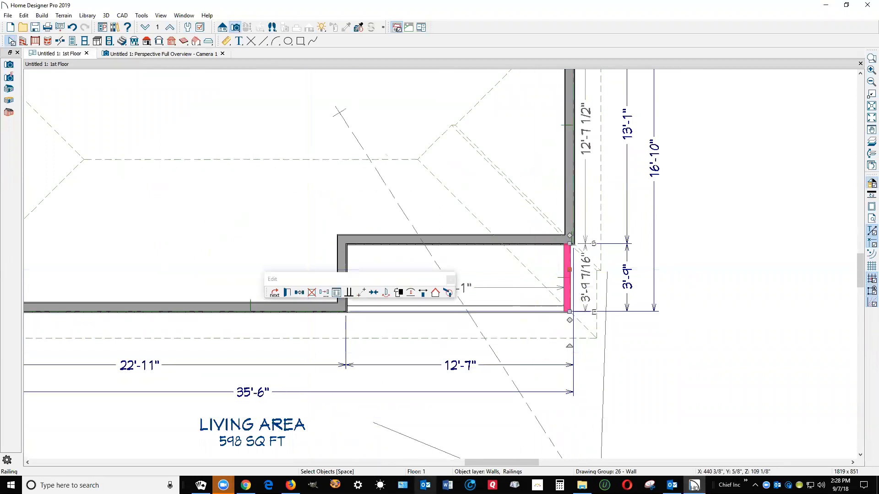
{"action": "left_click", "coordinate": [373, 295]}
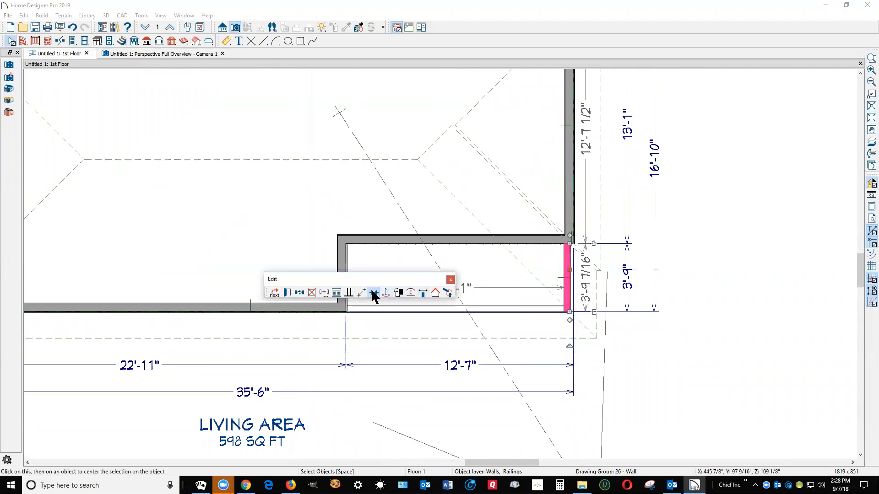
{"action": "left_click", "coordinate": [570, 213]}
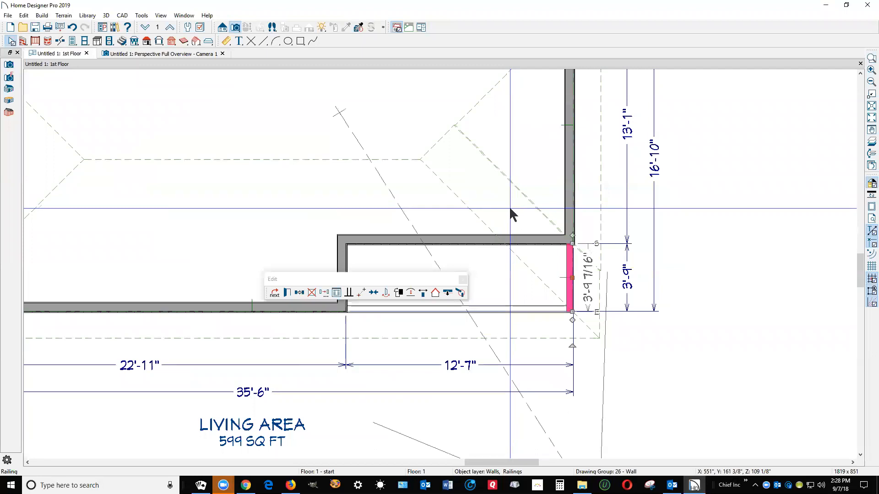
{"action": "key", "text": "Right"}
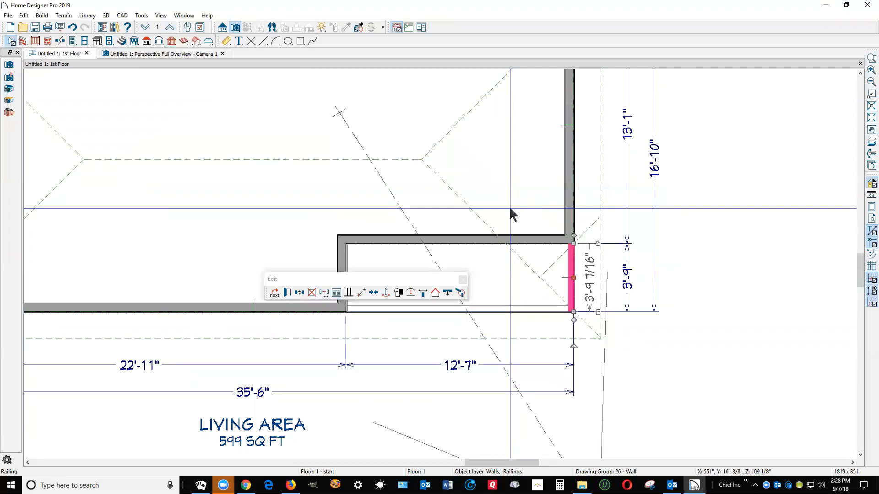
{"action": "key", "text": "Escape"}
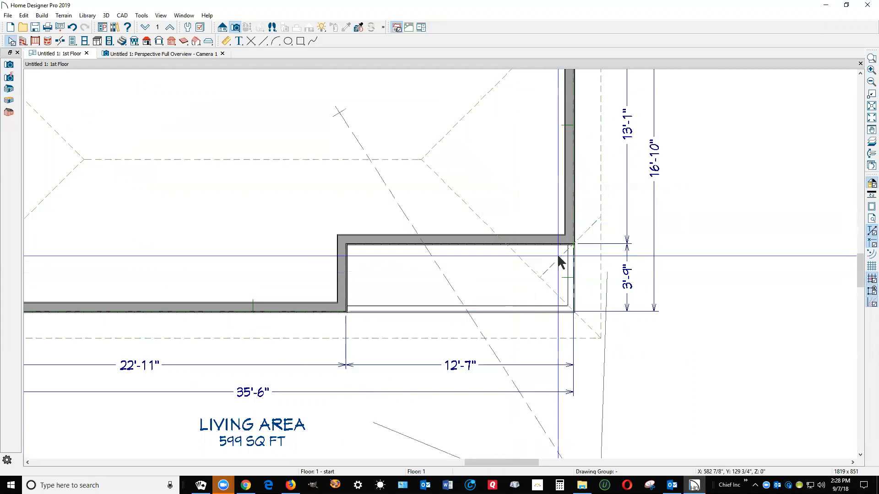
Draw a Gable/Roof Line just in front of the porch, spanning its full width, and check the roof in 3D.
{"action": "scroll", "coordinate": [588, 245], "scroll_direction": "down", "scroll_amount": 2}
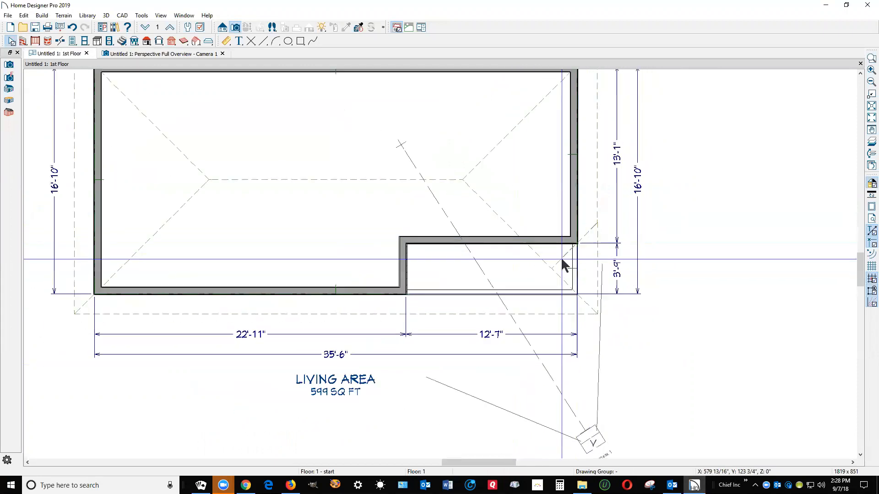
{"action": "left_click", "coordinate": [554, 288]}
{"action": "key", "text": "Escape"}
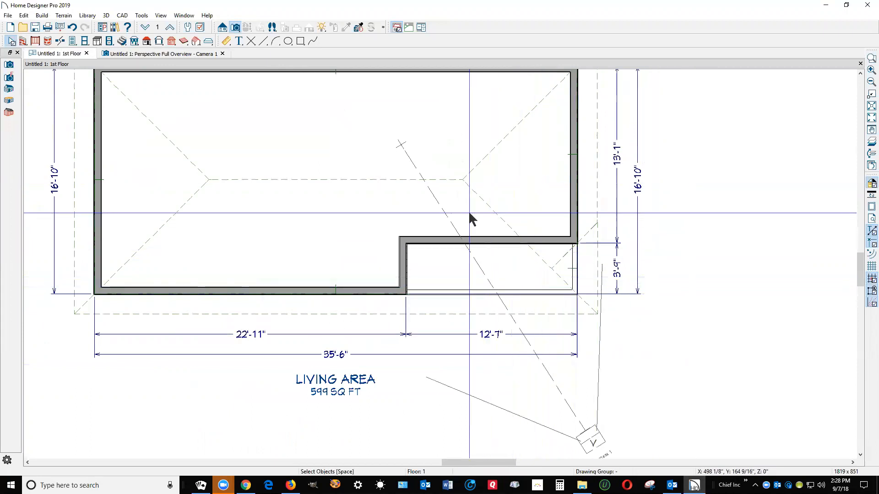
{"action": "left_click", "coordinate": [40, 16]}
{"action": "mouse_move", "coordinate": [73, 86]}
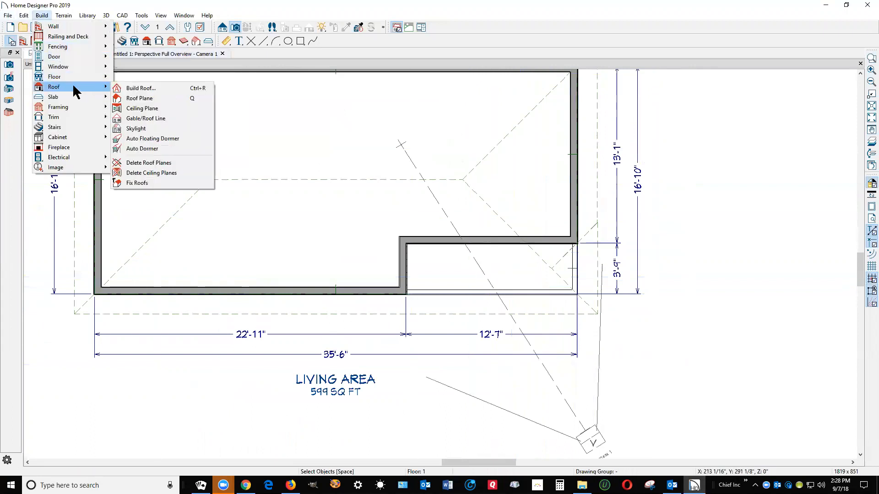
{"action": "left_click", "coordinate": [161, 119]}
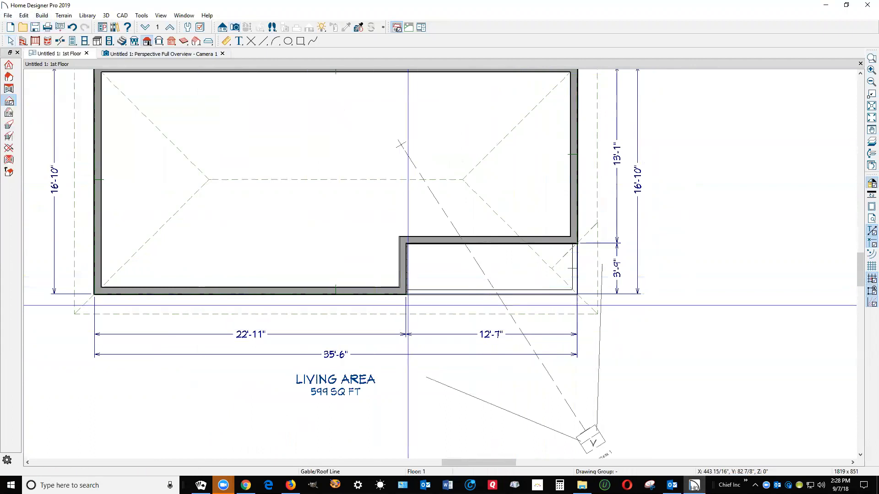
{"action": "left_click_drag", "start_coordinate": [406, 308], "coordinate": [578, 309]}
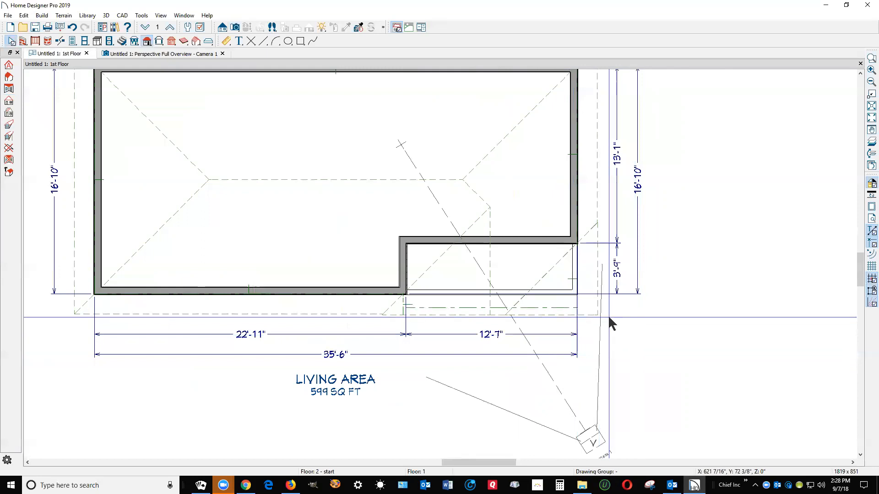
{"action": "key", "text": "ctrl+Tab"}
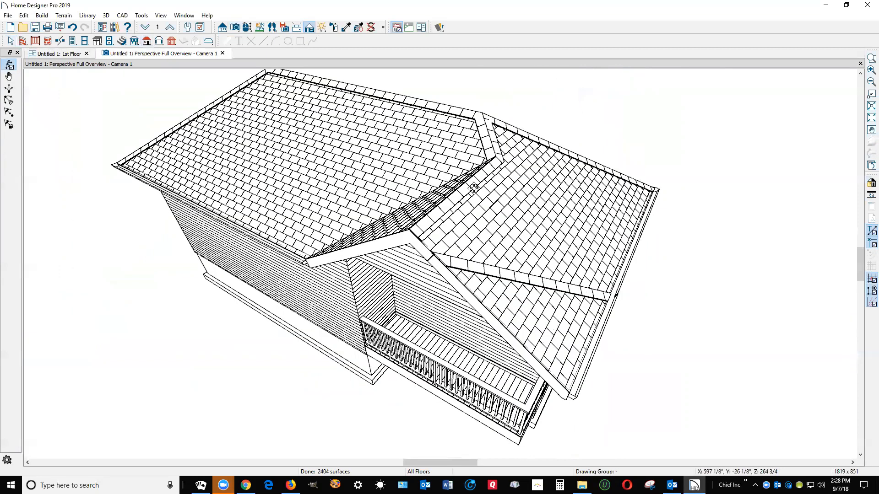
{"action": "key", "text": "ctrl+Tab"}
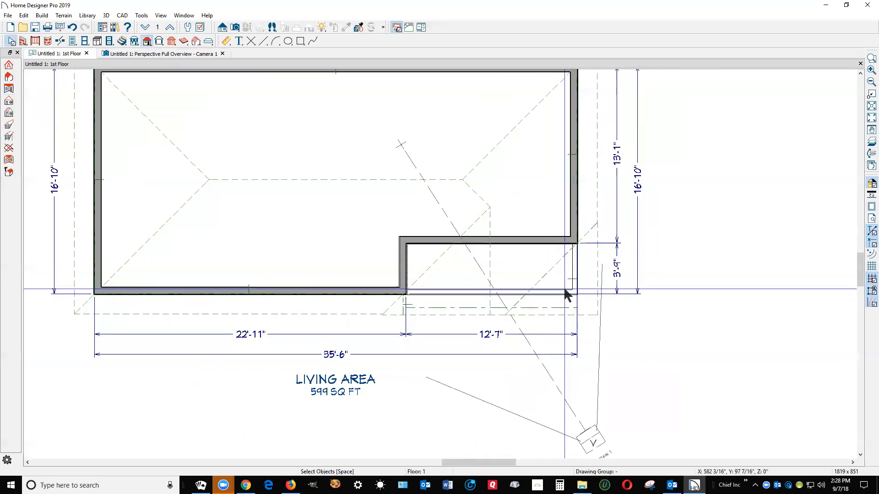
Shift the porch's side railing slightly outward to line up the roof edge, and inspect the gable in the 3D overview.
{"action": "scroll", "coordinate": [566, 295], "scroll_direction": "up", "scroll_amount": 1}
{"action": "left_click", "coordinate": [577, 269]}
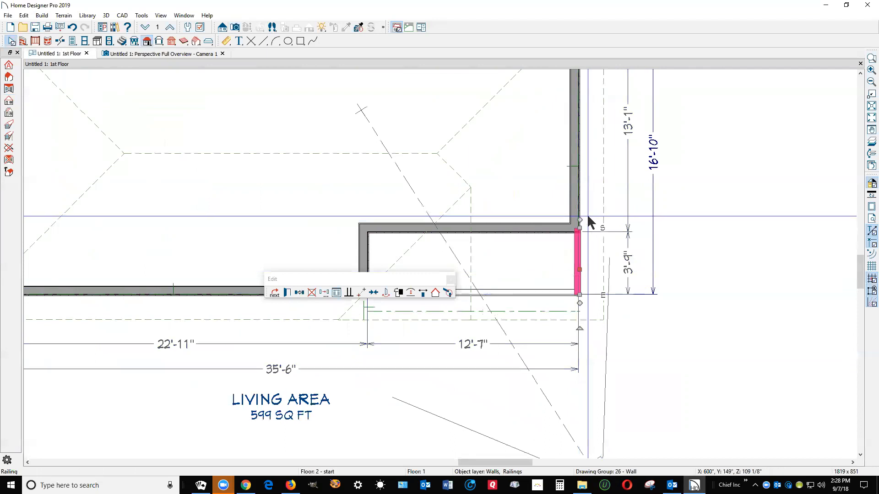
{"action": "key", "text": "Delete"}
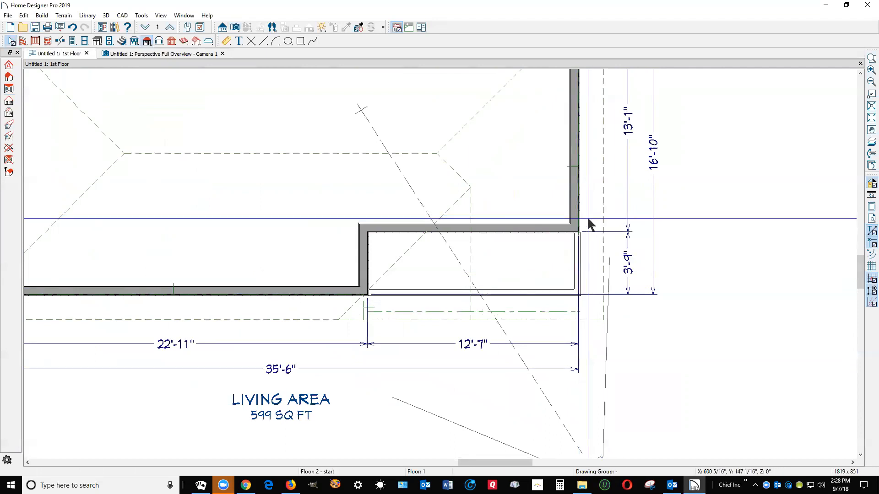
{"action": "key", "text": "ctrl+Tab"}
{"action": "left_click_drag", "start_coordinate": [499, 217], "coordinate": [472, 188]}
{"action": "mouse_move", "coordinate": [408, 221]}
{"action": "left_mouse_down"}
{"action": "mouse_move", "coordinate": [505, 233]}
{"action": "mouse_move", "coordinate": [399, 220]}
{"action": "left_mouse_up"}
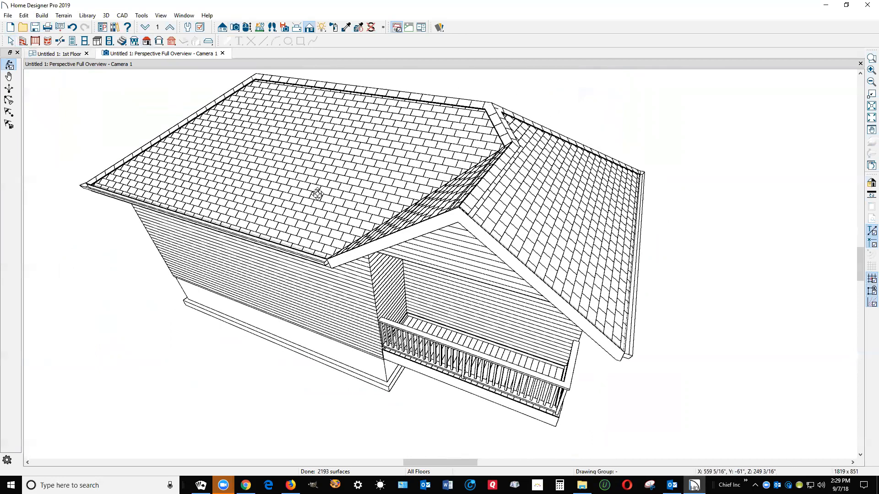
{"action": "left_click_drag", "start_coordinate": [495, 335], "coordinate": [485, 220]}
{"action": "key", "text": "ctrl+Tab"}
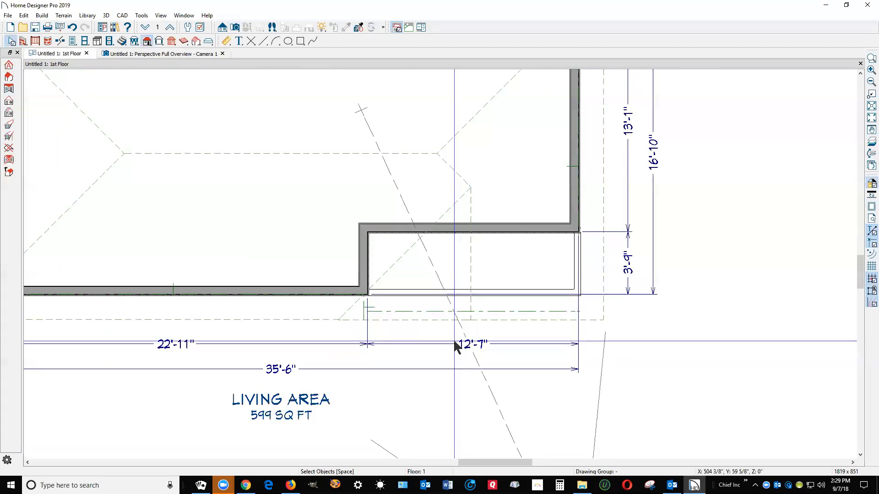
Open the specification of the front and side porch railings together and set their rail style to Open.
{"action": "left_click", "coordinate": [543, 293]}
{"action": "left_click", "coordinate": [574, 268], "text": "shift"}
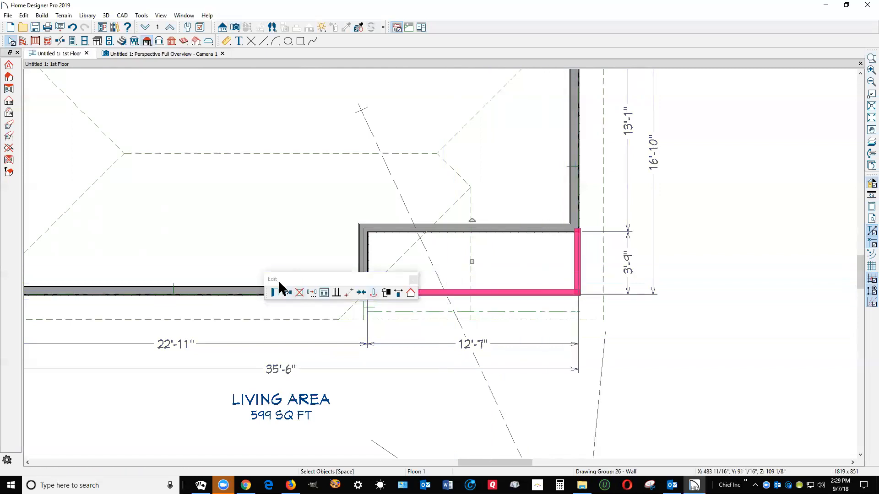
{"action": "left_click_drag", "start_coordinate": [283, 279], "coordinate": [245, 334]}
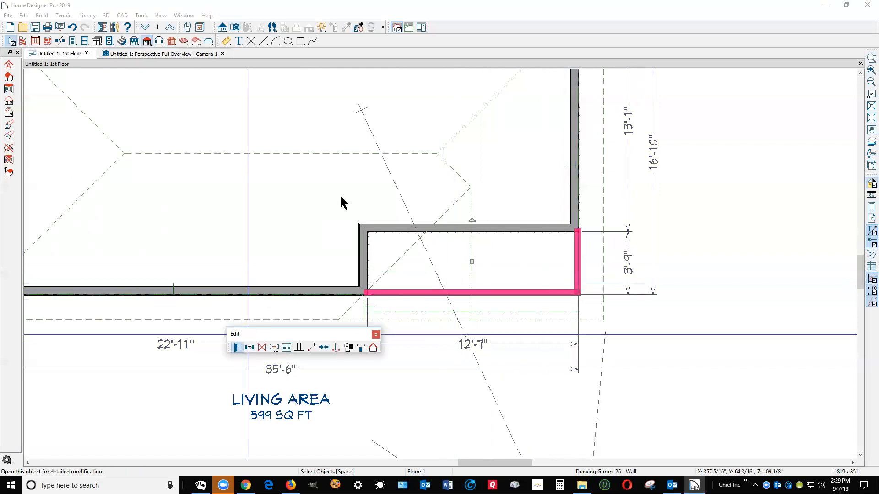
{"action": "key", "text": "ctrl+e"}
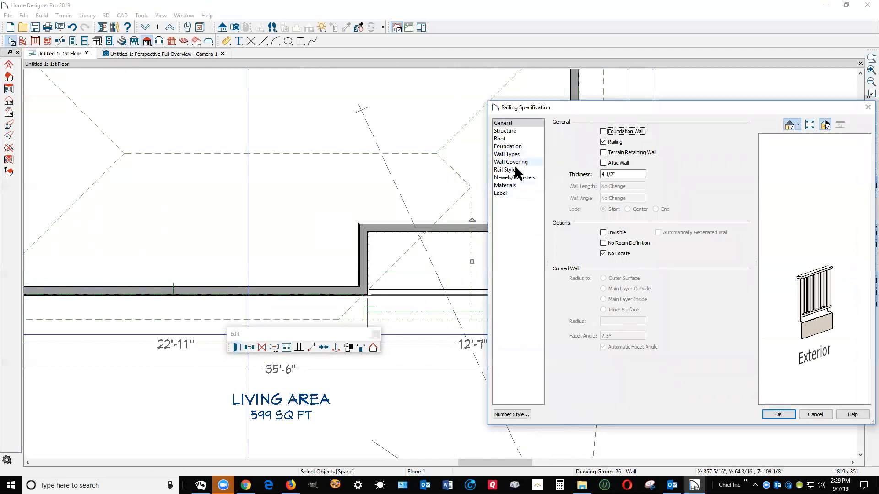
{"action": "left_click", "coordinate": [513, 169]}
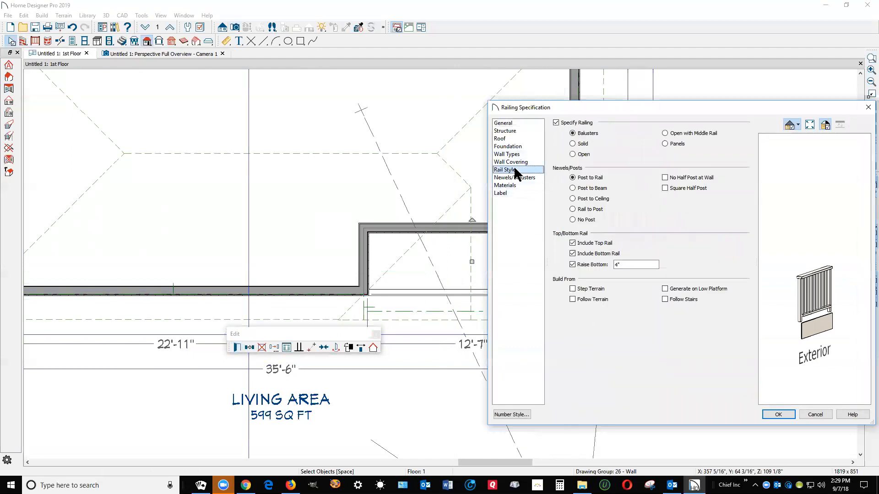
{"action": "left_click", "coordinate": [578, 155]}
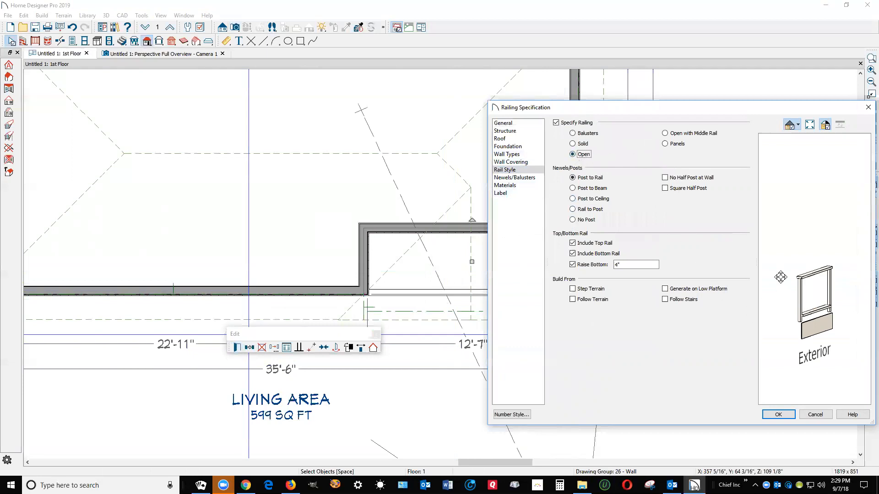
Set the porch railings' newels to Post to Beam and exclude both the bottom rail and the top rail.
{"action": "left_click_drag", "start_coordinate": [802, 278], "coordinate": [769, 273]}
{"action": "scroll", "coordinate": [810, 296], "scroll_direction": "up", "scroll_amount": 3}
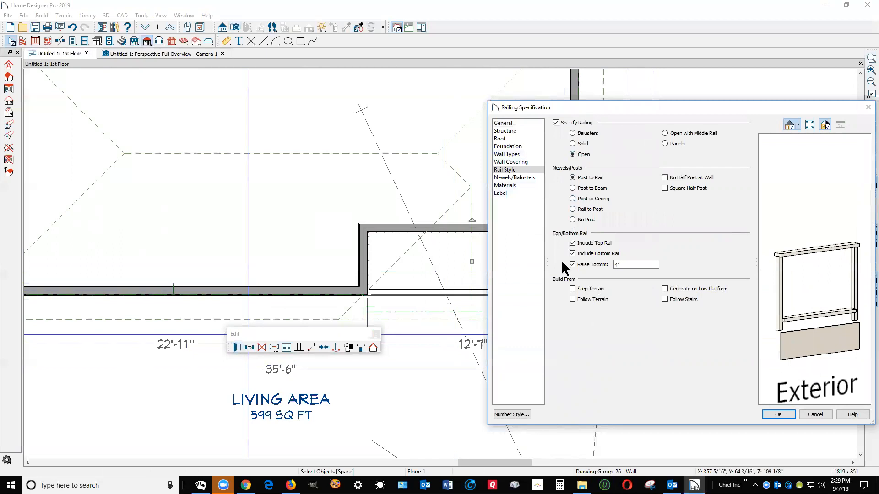
{"action": "left_click", "coordinate": [573, 254]}
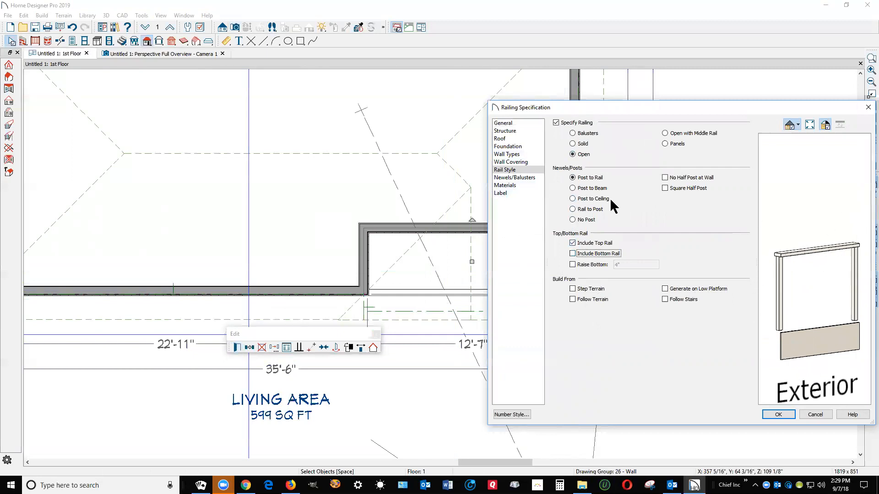
{"action": "left_click", "coordinate": [573, 188]}
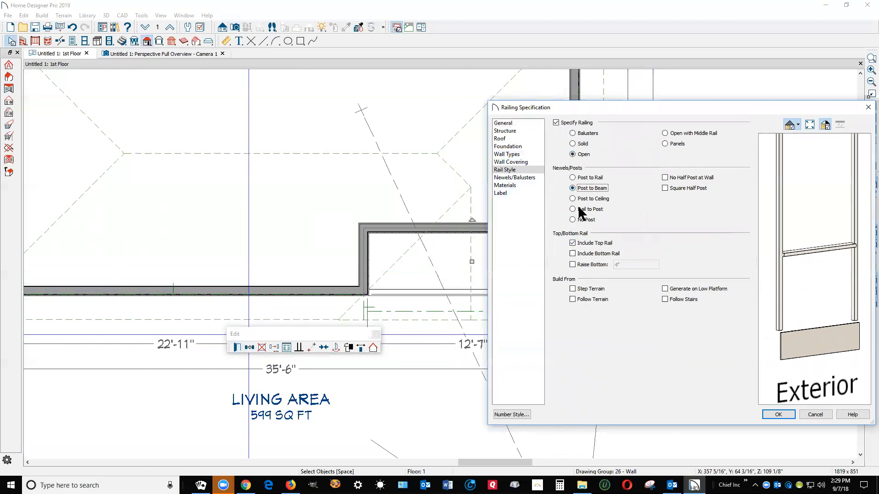
{"action": "left_click", "coordinate": [572, 242]}
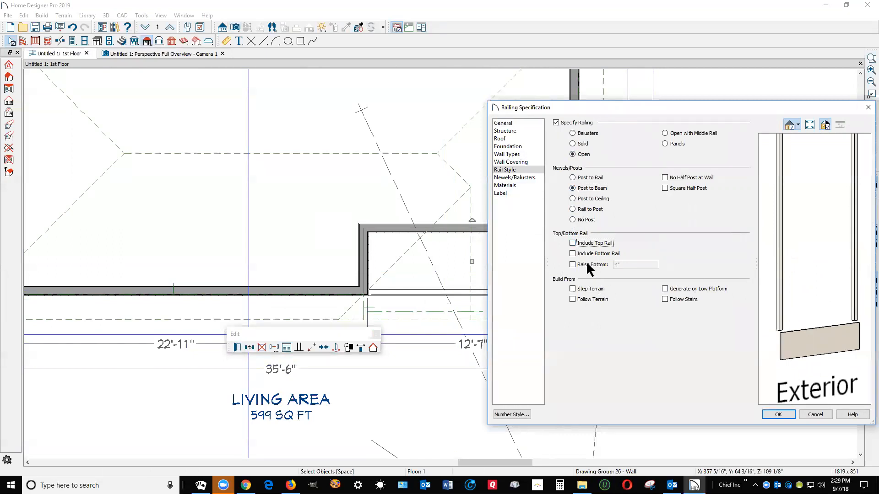
{"action": "scroll", "coordinate": [779, 246], "scroll_direction": "down", "scroll_amount": 5}
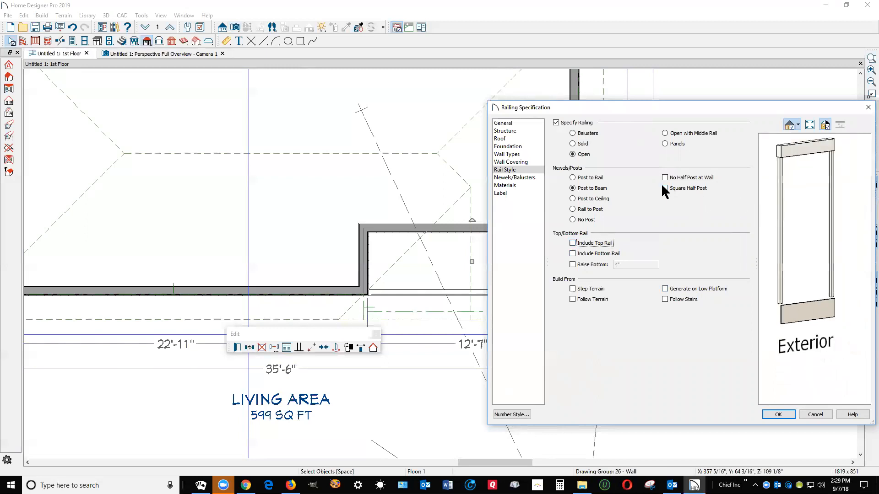
Set the newel/post width of the porch railings to 3.5" and apply the railing specification.
{"action": "left_click", "coordinate": [515, 178]}
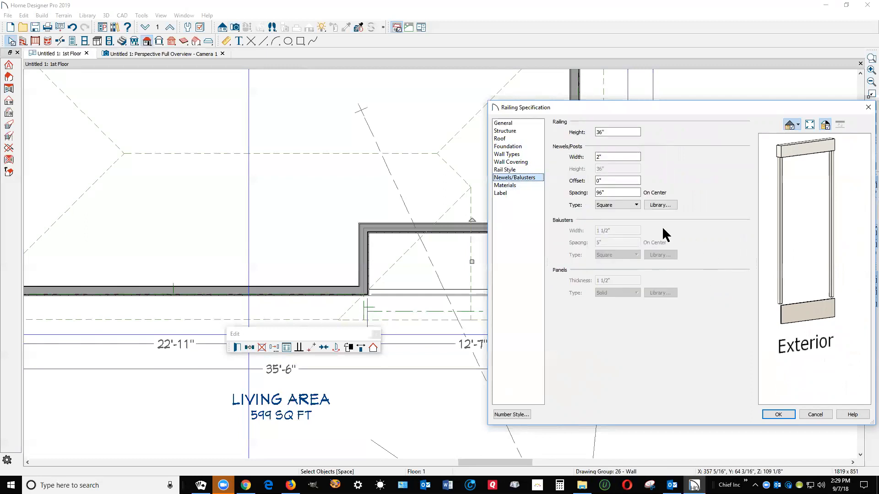
{"action": "left_click", "coordinate": [610, 157]}
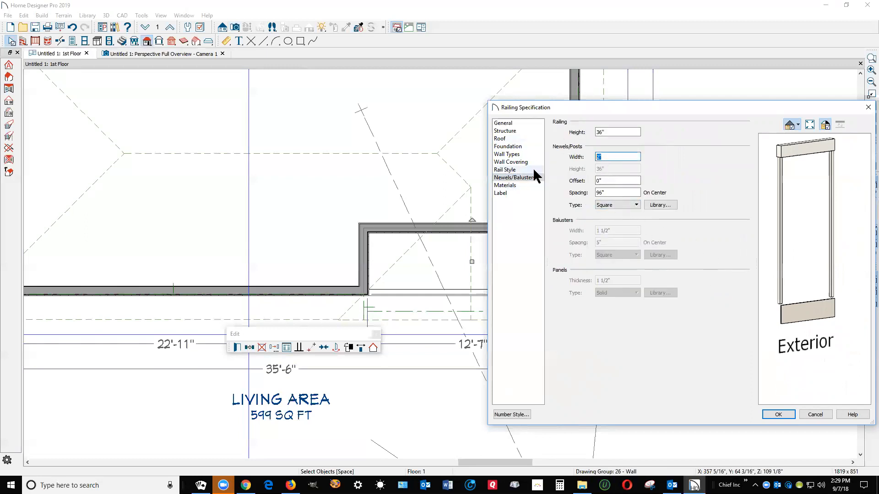
{"action": "type", "text": "3.5"}
{"action": "key", "text": "Tab"}
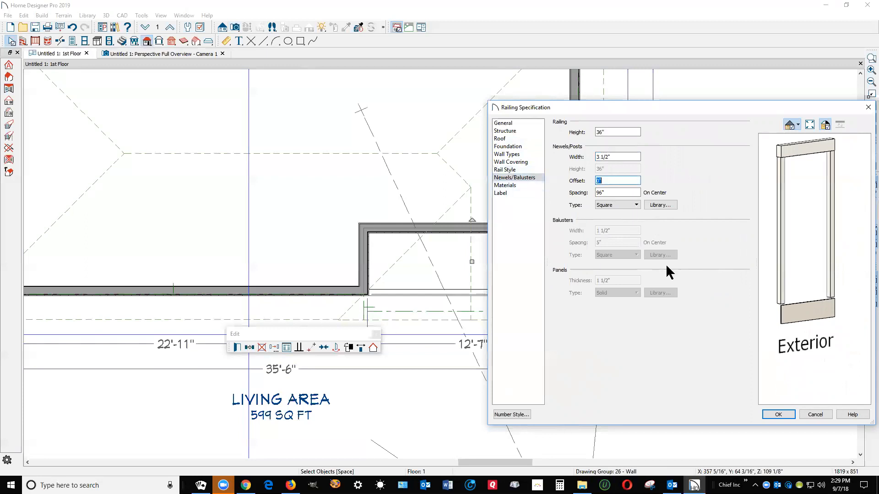
{"action": "left_click", "coordinate": [788, 414]}
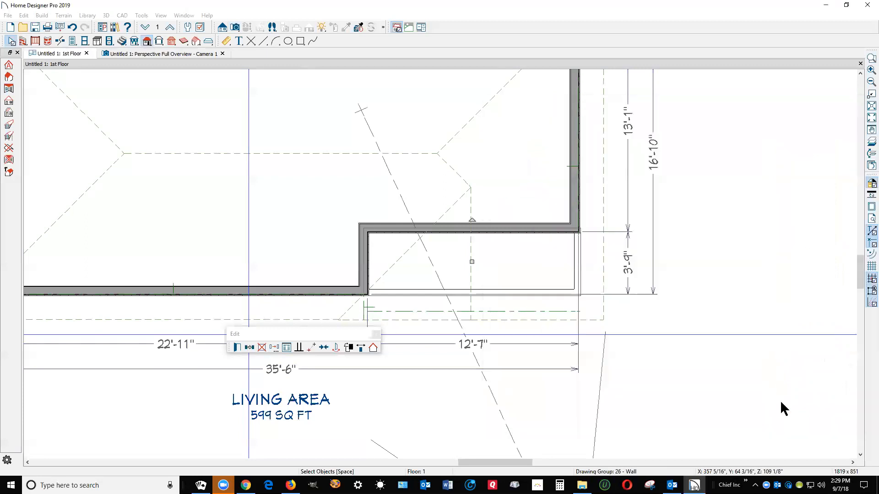
In the 3D overview, remove the front railing's middle post by setting its post spacing to a huge number of repeated 9s, and inspect the porch.
{"action": "key", "text": "ctrl+Tab"}
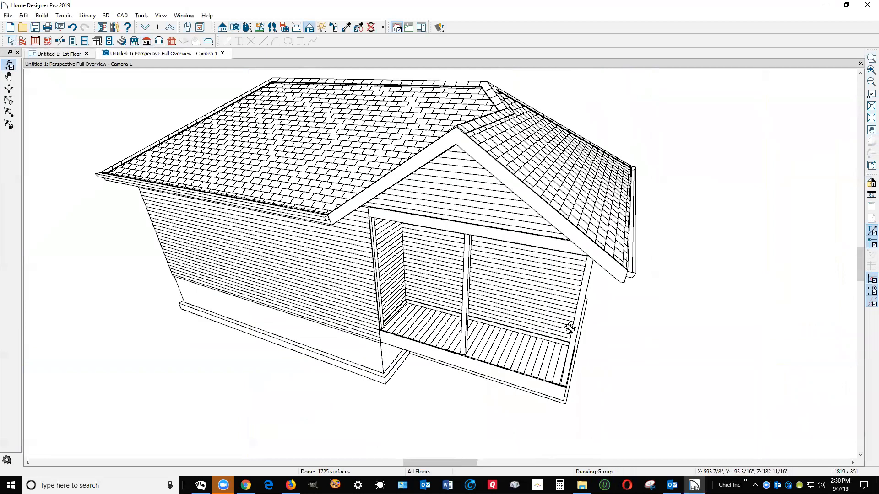
{"action": "key", "text": "space"}
{"action": "double_click", "coordinate": [466, 305]}
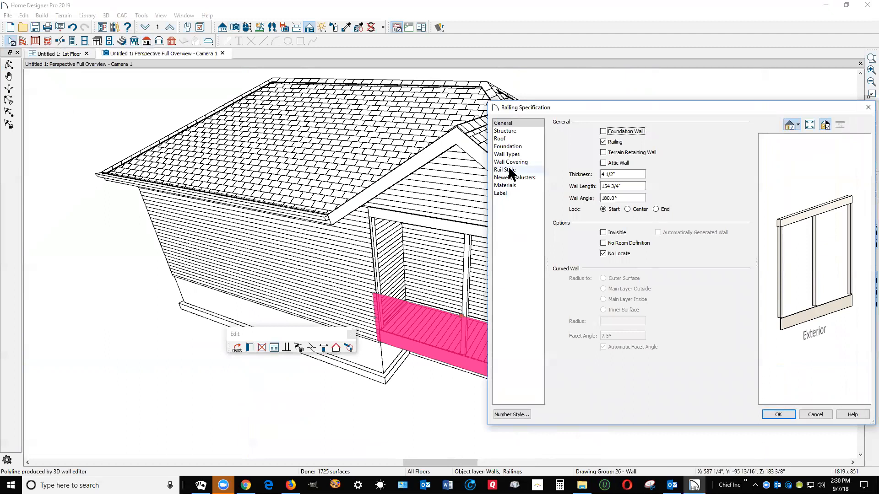
{"action": "left_click", "coordinate": [512, 178]}
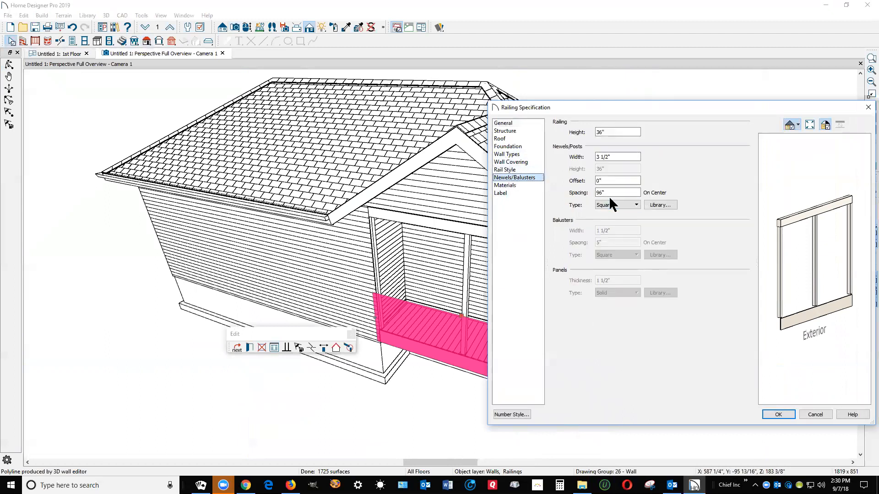
{"action": "left_click_drag", "start_coordinate": [610, 191], "coordinate": [578, 190]}
{"action": "type", "text": "99999999999999999999"}
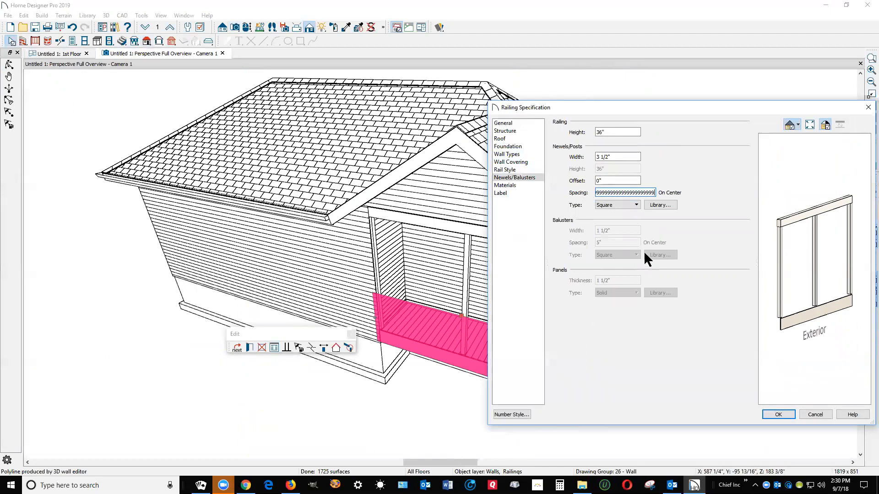
{"action": "left_click", "coordinate": [777, 414]}
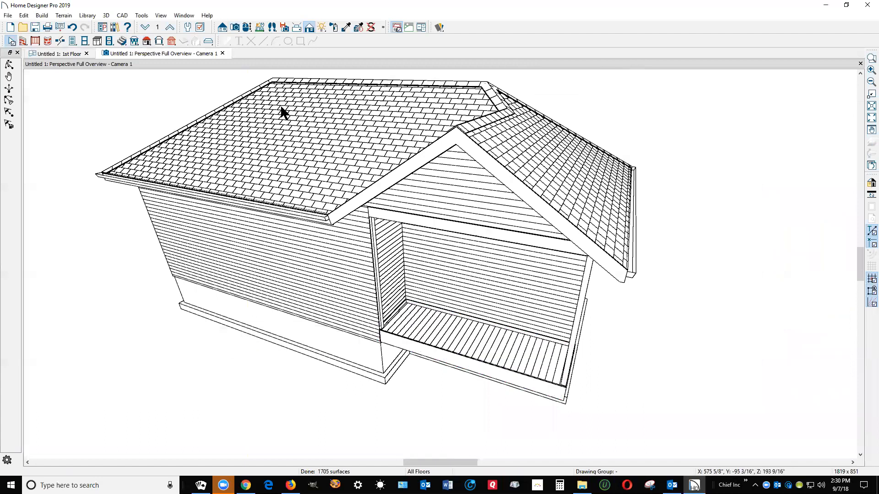
{"action": "left_click", "coordinate": [9, 64]}
{"action": "left_click_drag", "start_coordinate": [226, 173], "coordinate": [431, 221]}
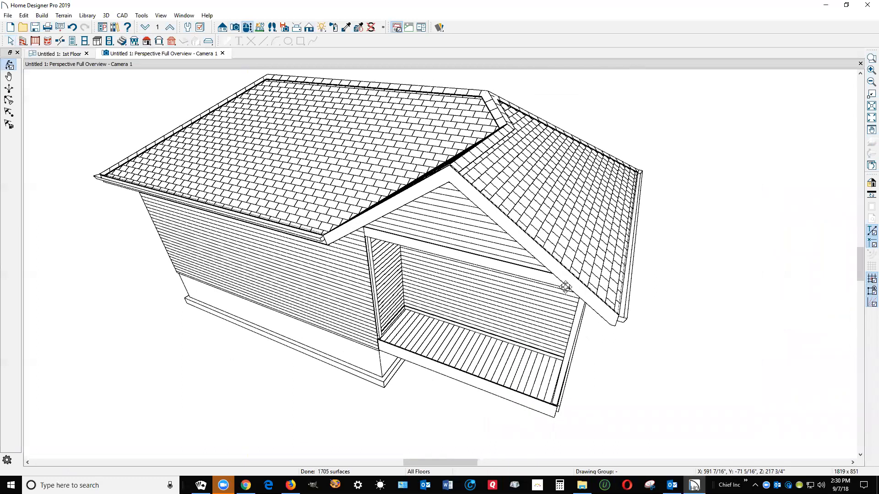
{"action": "key", "text": "space"}
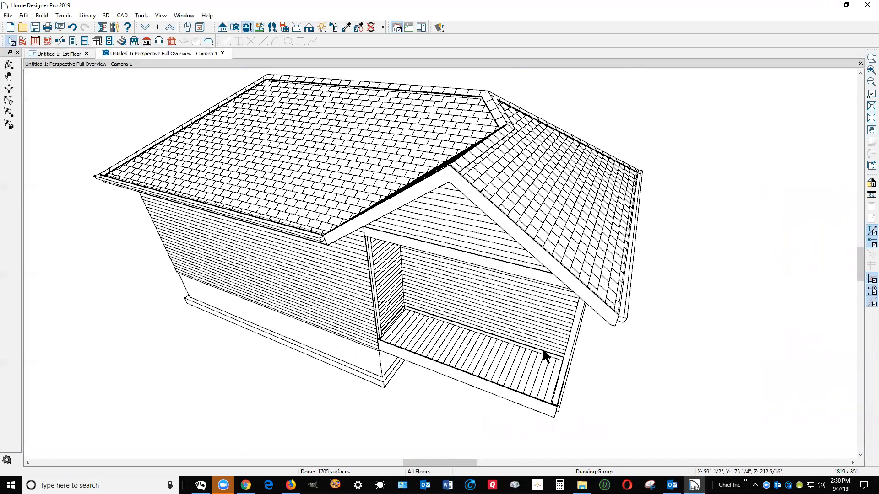